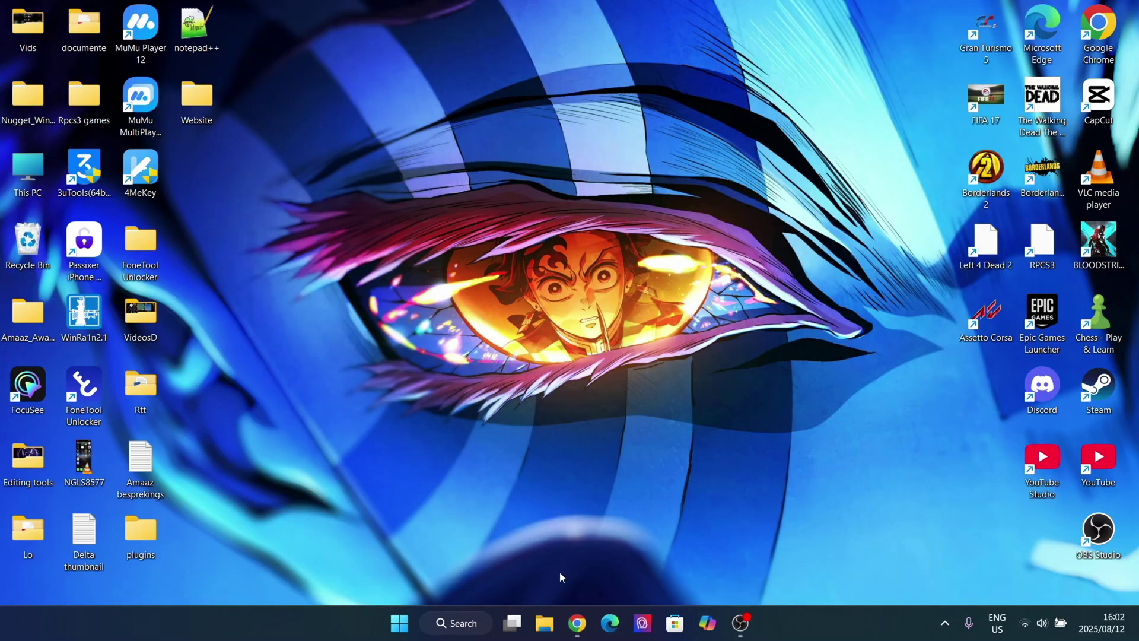
Step: Switch between the MediaFire download page and the desktop, selecting the MuMu MultiPlayer 12 shortcut
{"action": "left_click", "coordinate": [577, 622]}
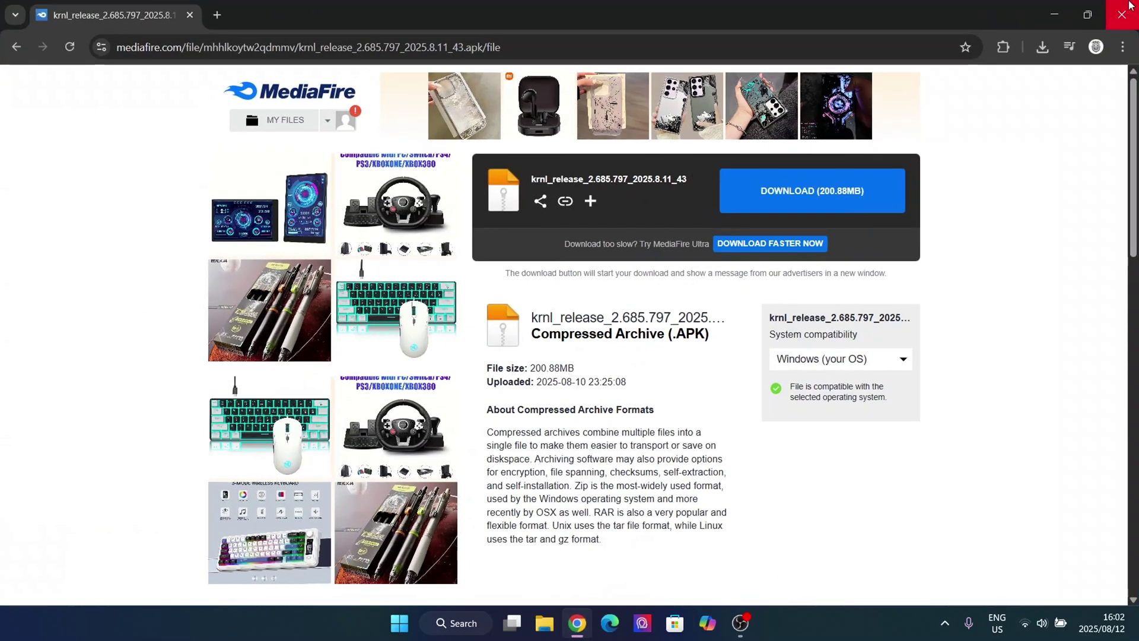
{"action": "key", "text": "super+Down"}
{"action": "key", "text": "super+Down"}
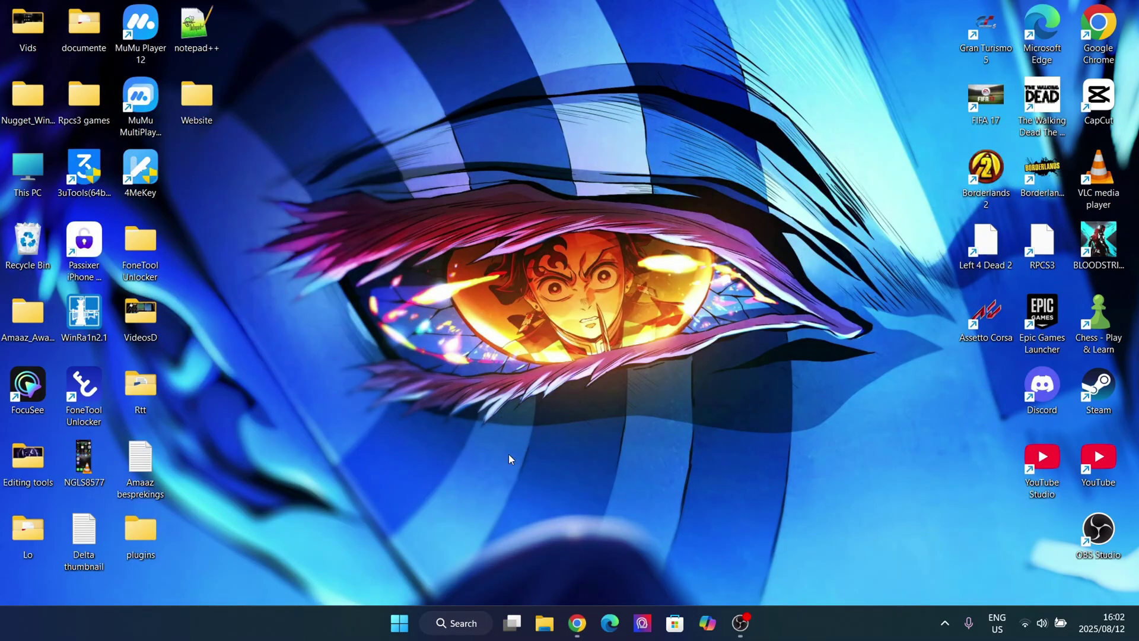
{"action": "left_click", "coordinate": [156, 106]}
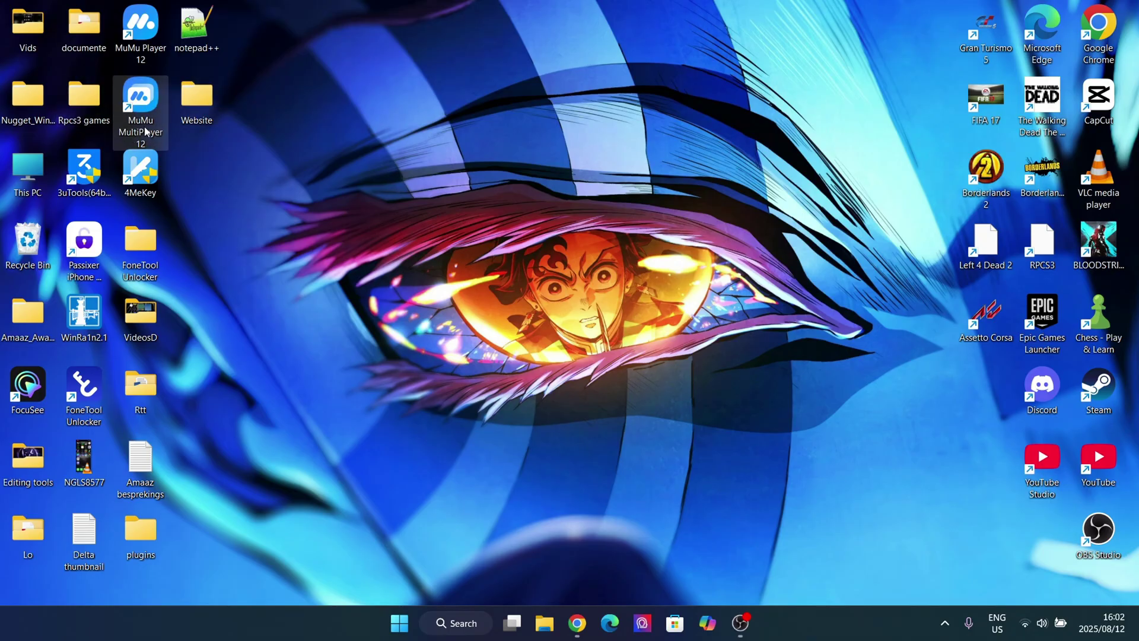
{"action": "left_click", "coordinate": [577, 623]}
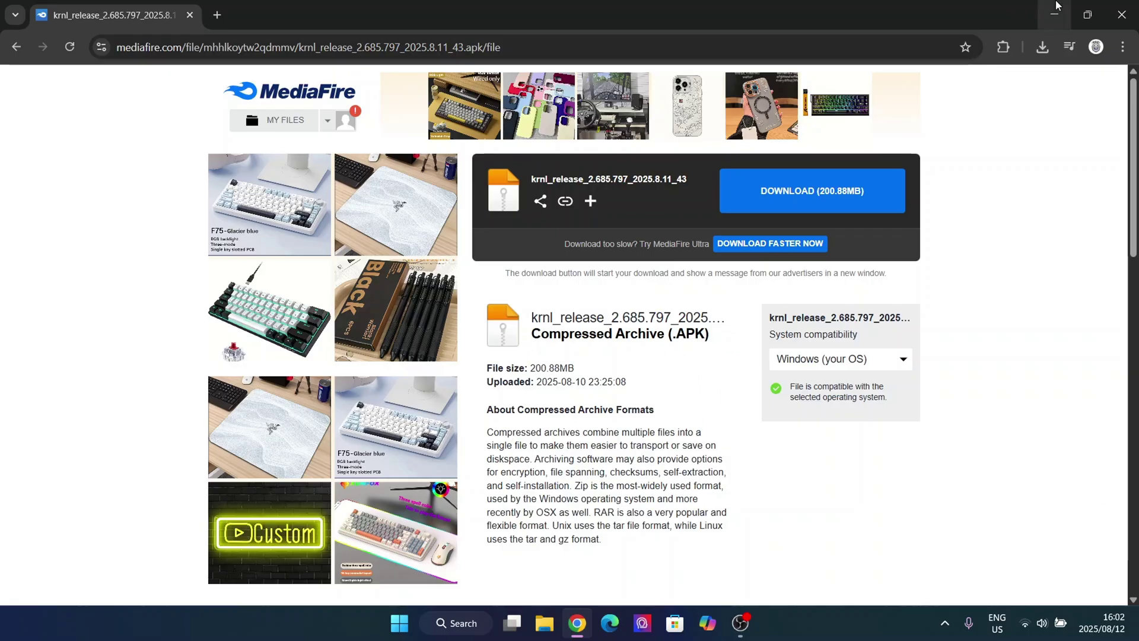
{"action": "left_click", "coordinate": [1054, 15]}
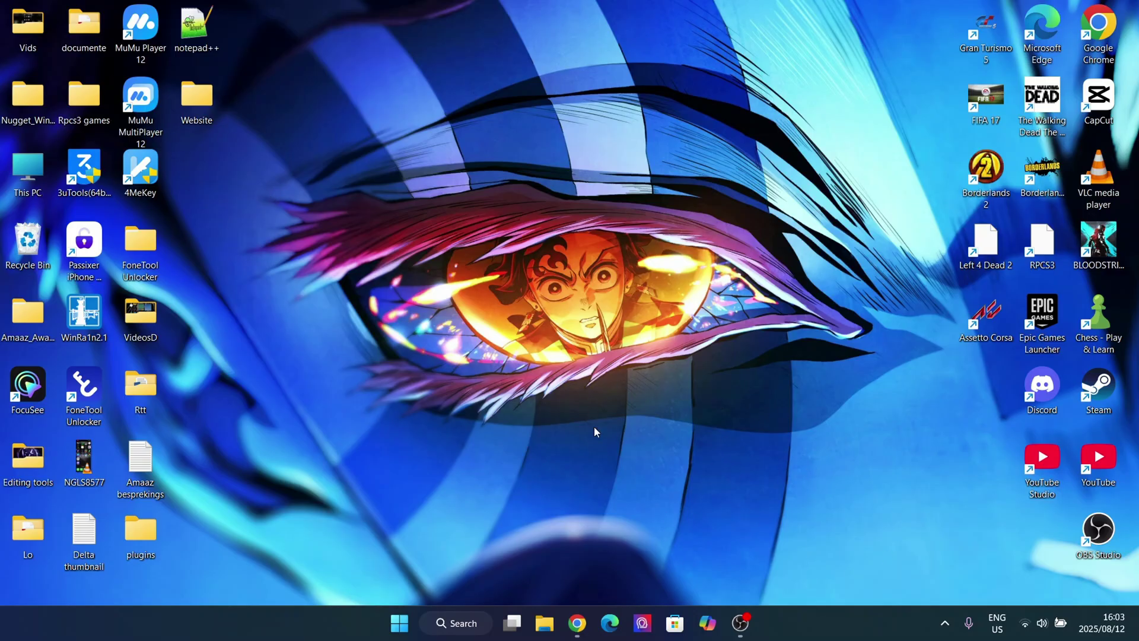
{"action": "left_click", "coordinate": [584, 610]}
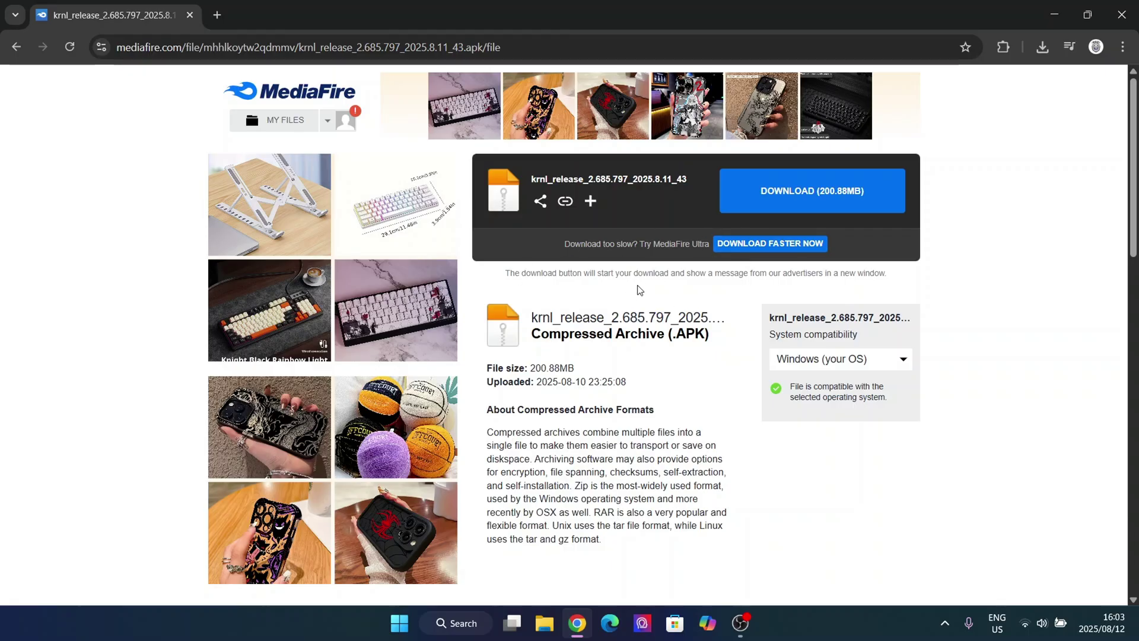
{"action": "left_click", "coordinate": [1038, 16]}
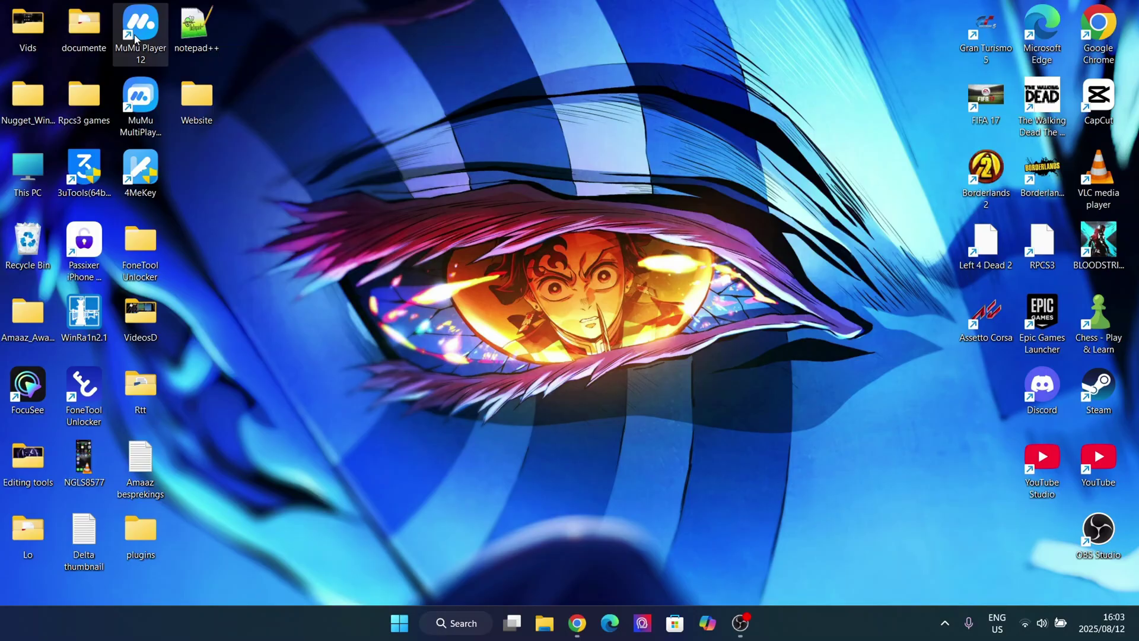
Step: Launch MuMu Player 12, uninstall Roblox, and minimize the emulator window
{"action": "double_click", "coordinate": [135, 50]}
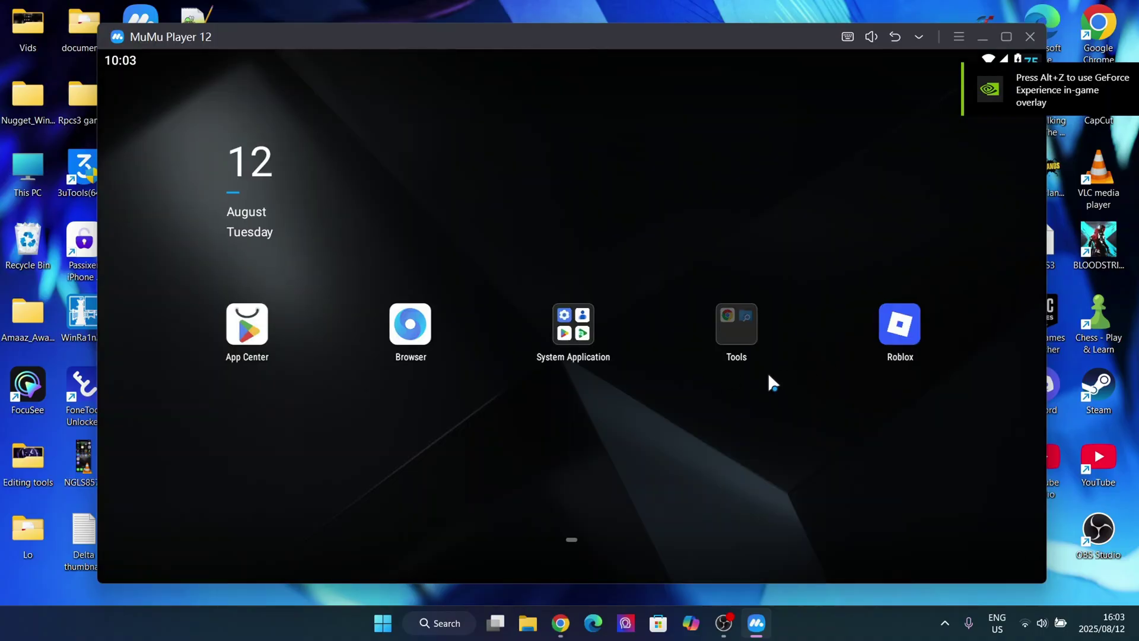
{"action": "right_click", "coordinate": [907, 328]}
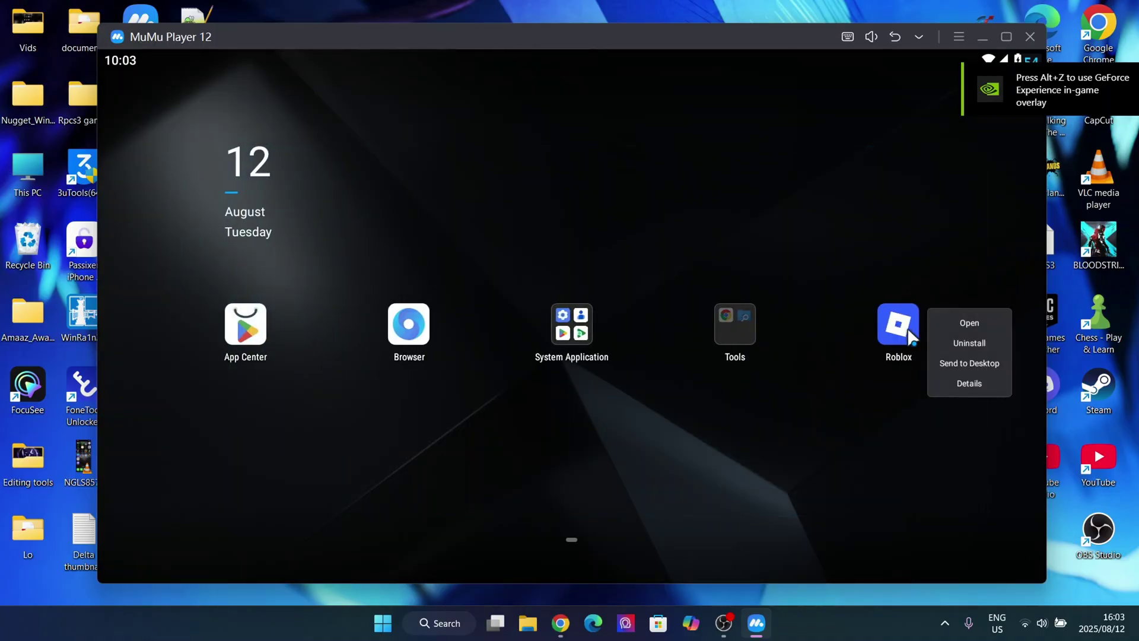
{"action": "left_click", "coordinate": [961, 343]}
{"action": "left_click", "coordinate": [702, 392]}
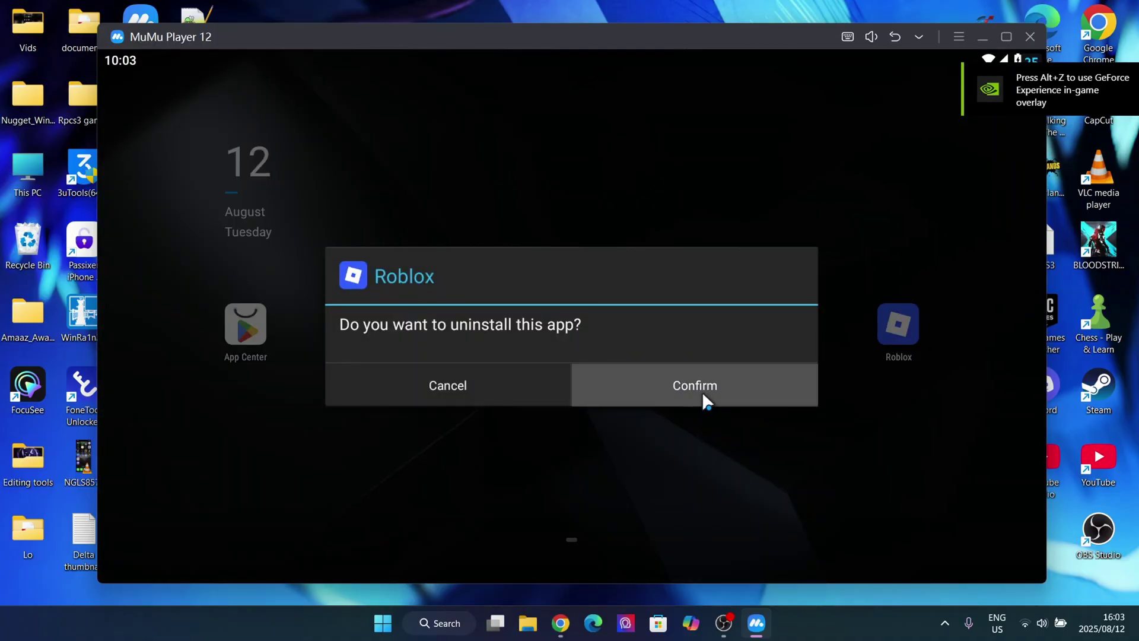
{"action": "left_click", "coordinate": [983, 37]}
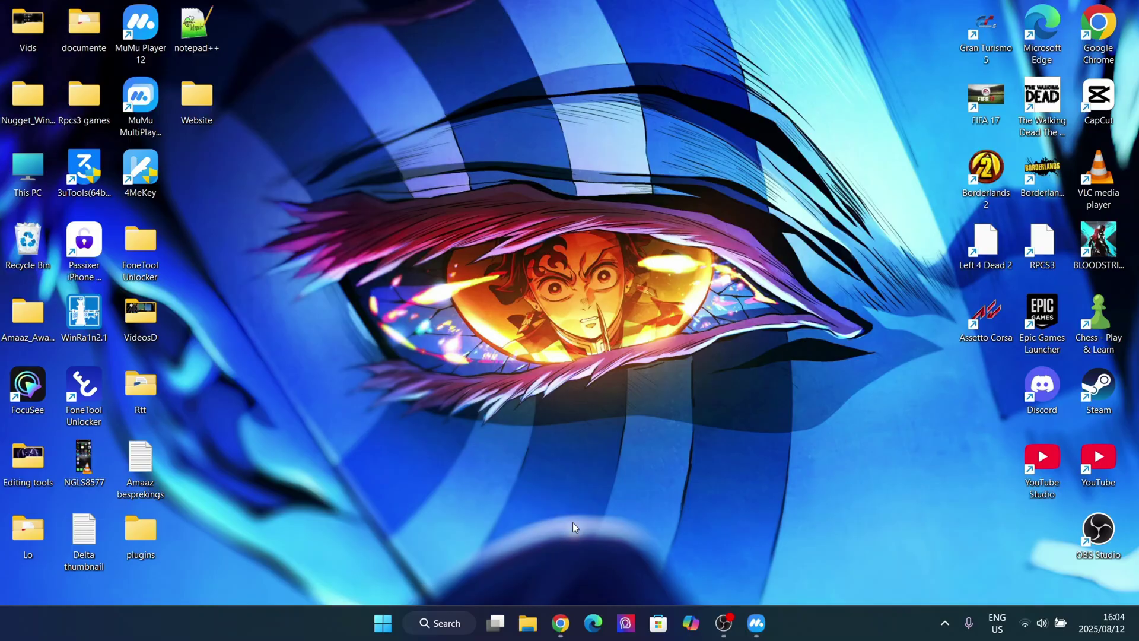
{"action": "left_click", "coordinate": [564, 617]}
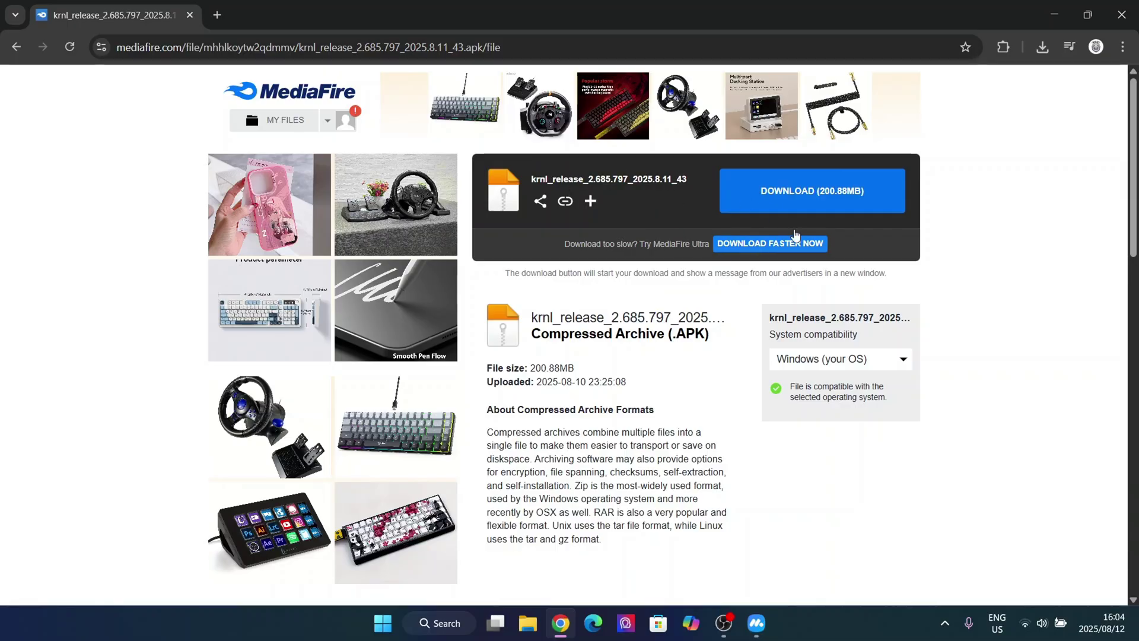
{"action": "left_click", "coordinate": [815, 205]}
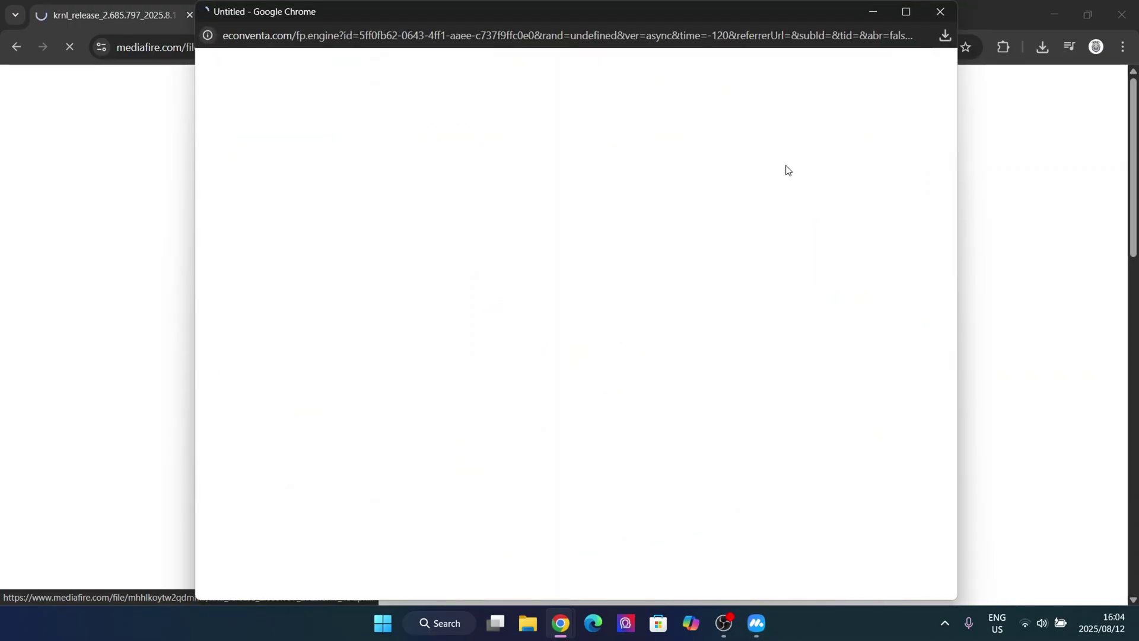
{"action": "left_click", "coordinate": [941, 10]}
{"action": "left_click", "coordinate": [1041, 49]}
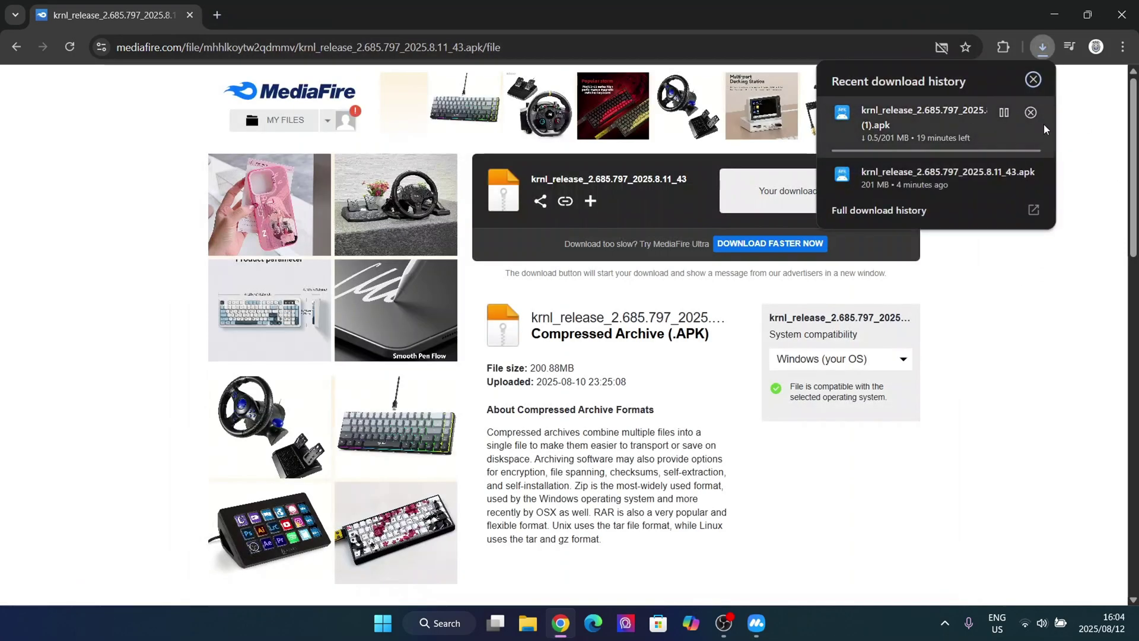
{"action": "left_click", "coordinate": [1034, 113]}
{"action": "left_click", "coordinate": [1042, 47]}
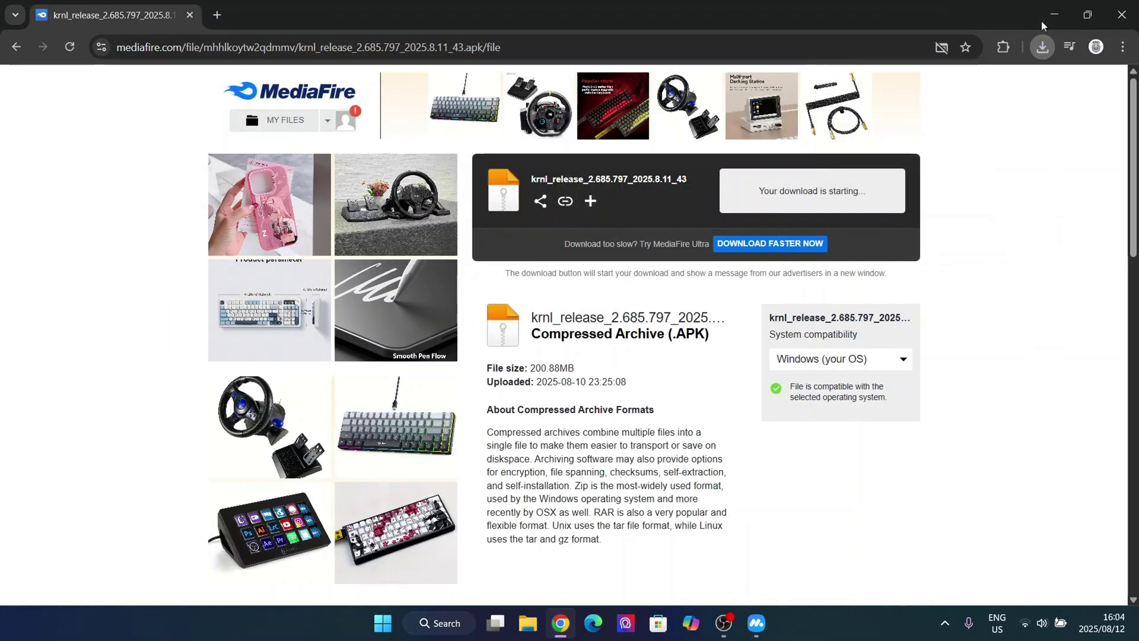
{"action": "left_click", "coordinate": [1054, 14]}
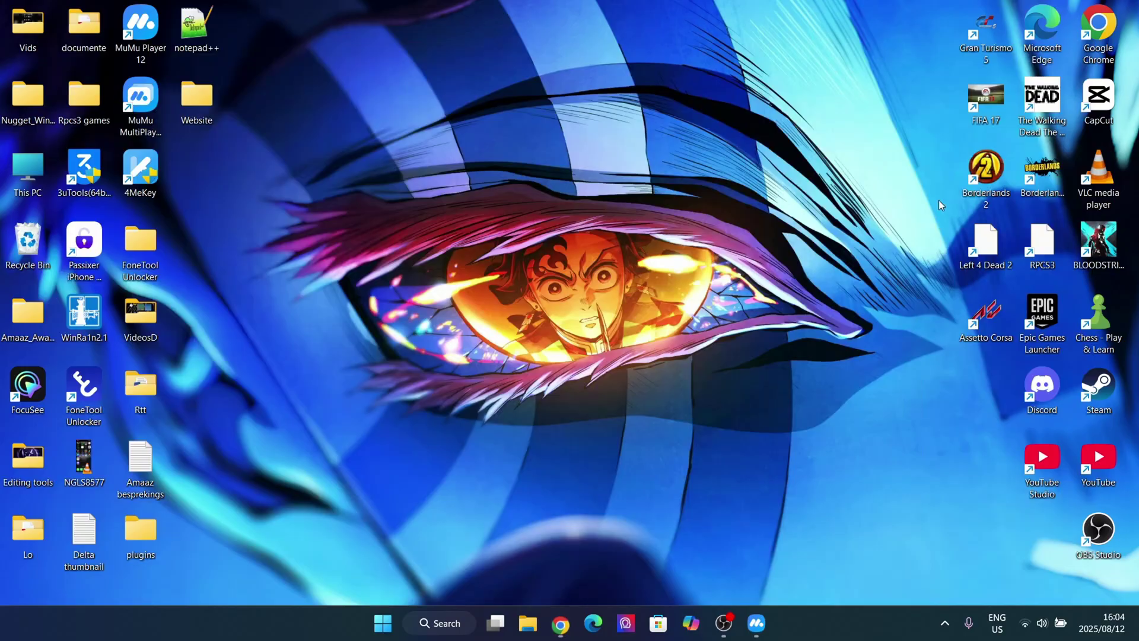
{"action": "left_click", "coordinate": [757, 622]}
Step: Maximize the emulator and install the krnl_release_2.685.797_2025.8.11_43 APK
{"action": "left_click", "coordinate": [1007, 36]}
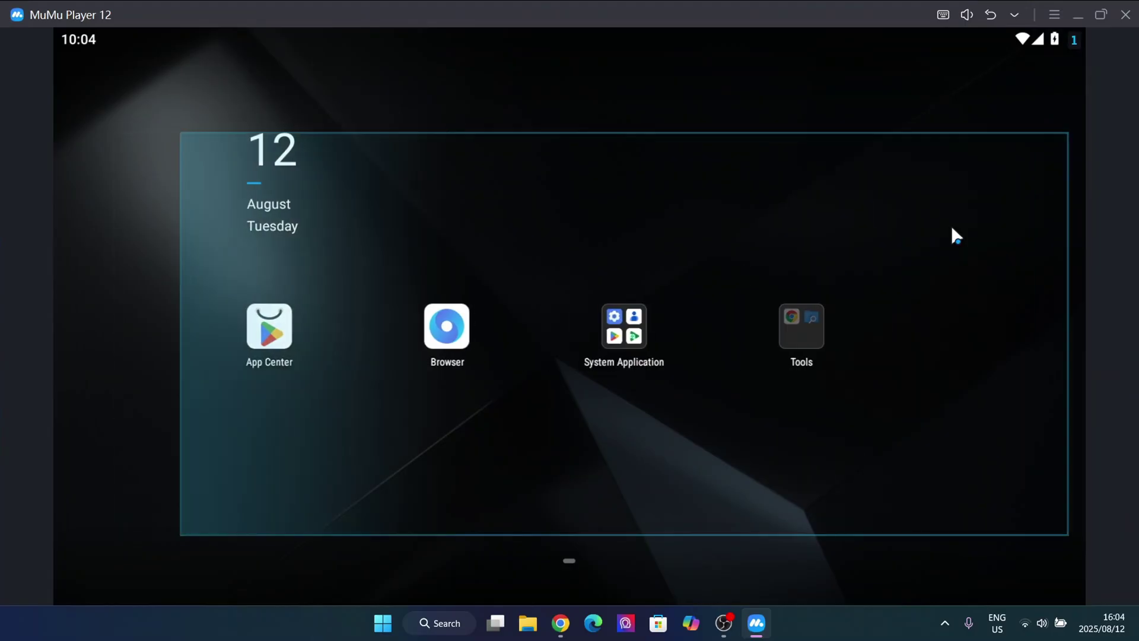
{"action": "left_click", "coordinate": [1013, 15]}
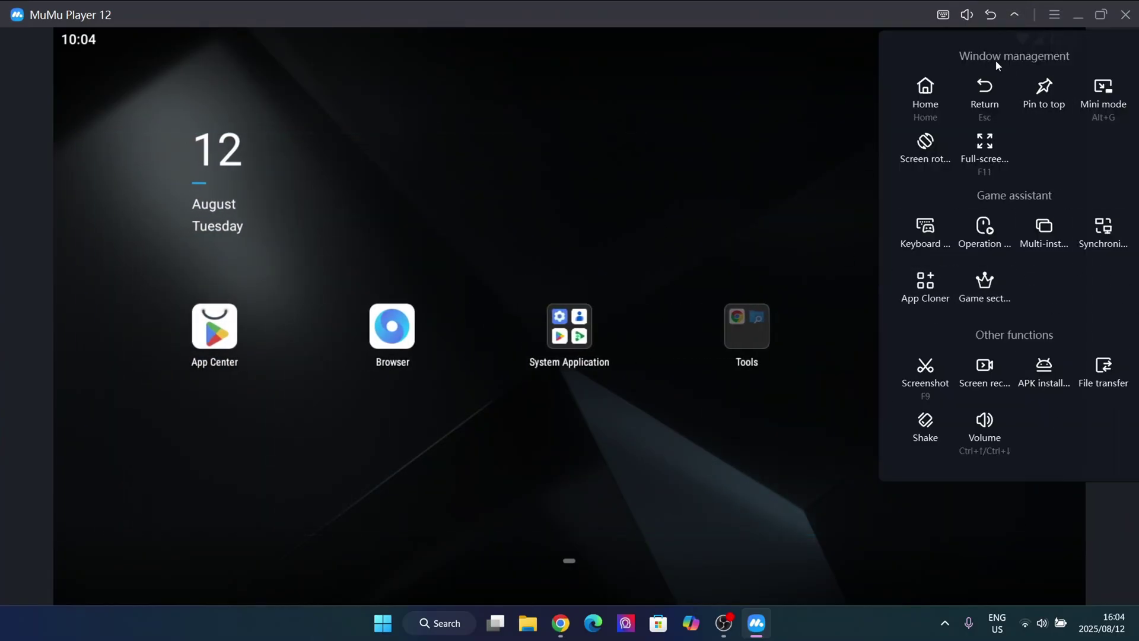
{"action": "left_click", "coordinate": [1054, 377]}
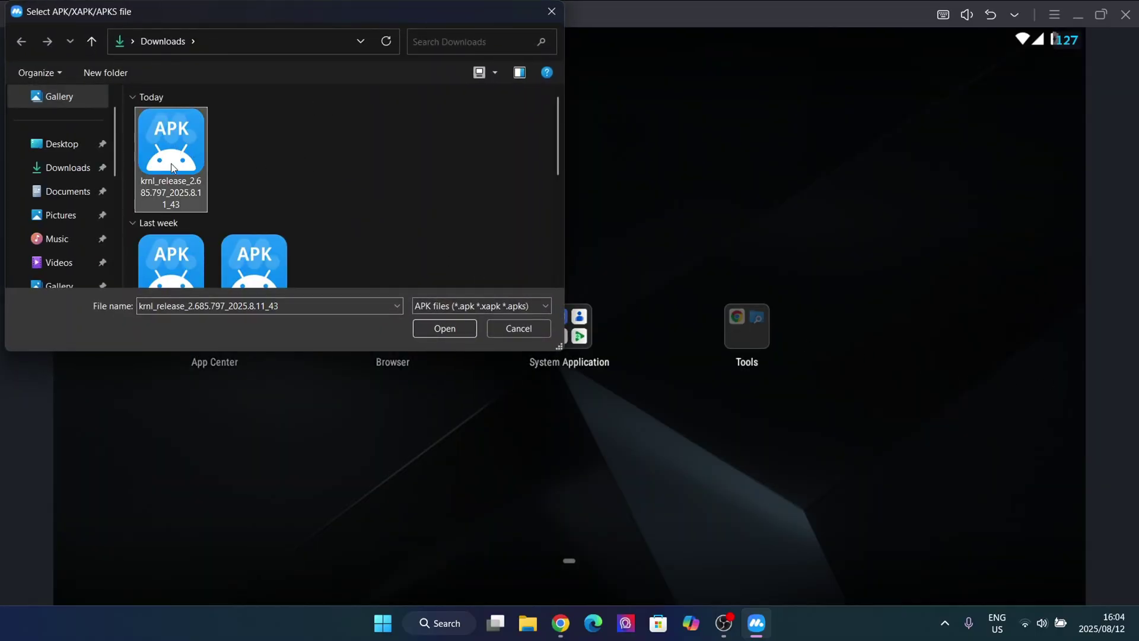
{"action": "left_click", "coordinate": [447, 328]}
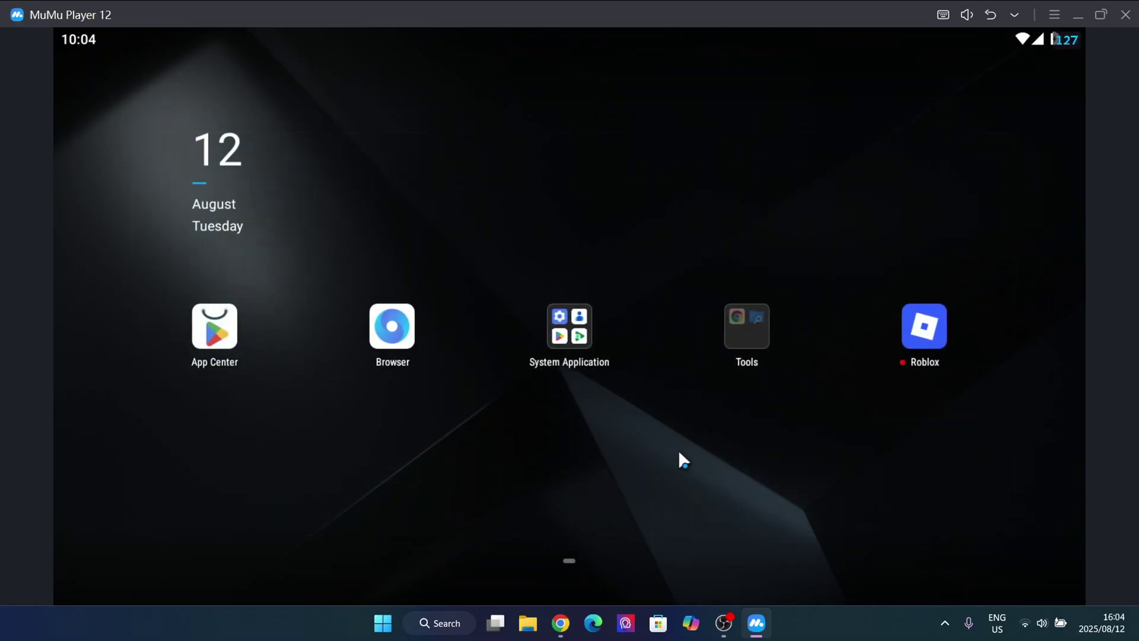
Step: Launch Roblox and allow it to manage all files
{"action": "left_click", "coordinate": [937, 331]}
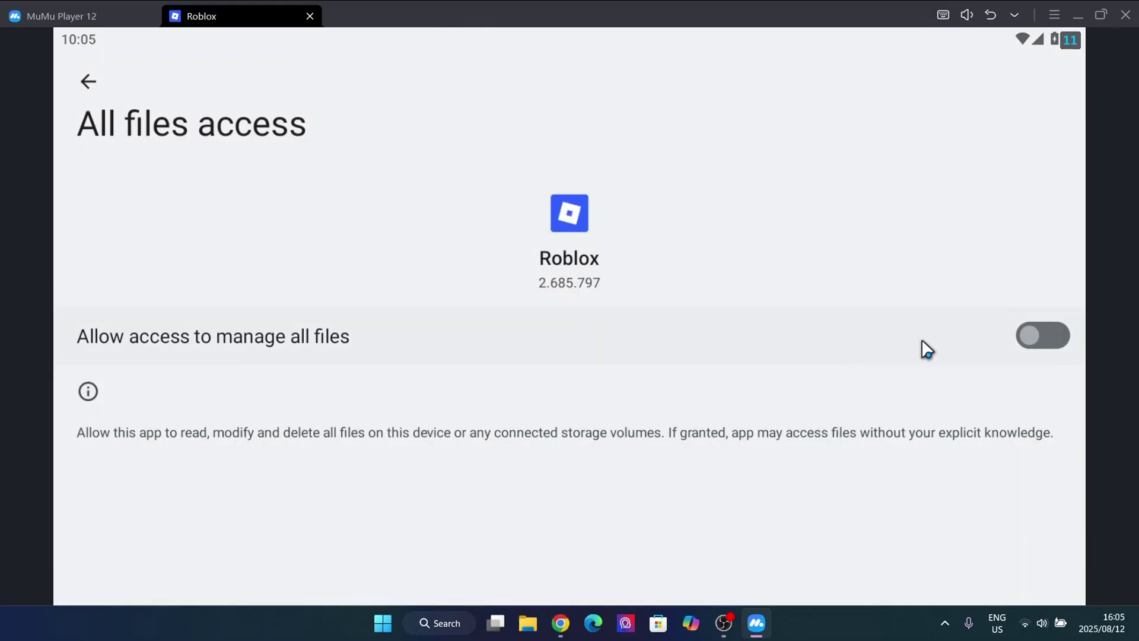
{"action": "left_click", "coordinate": [1037, 336]}
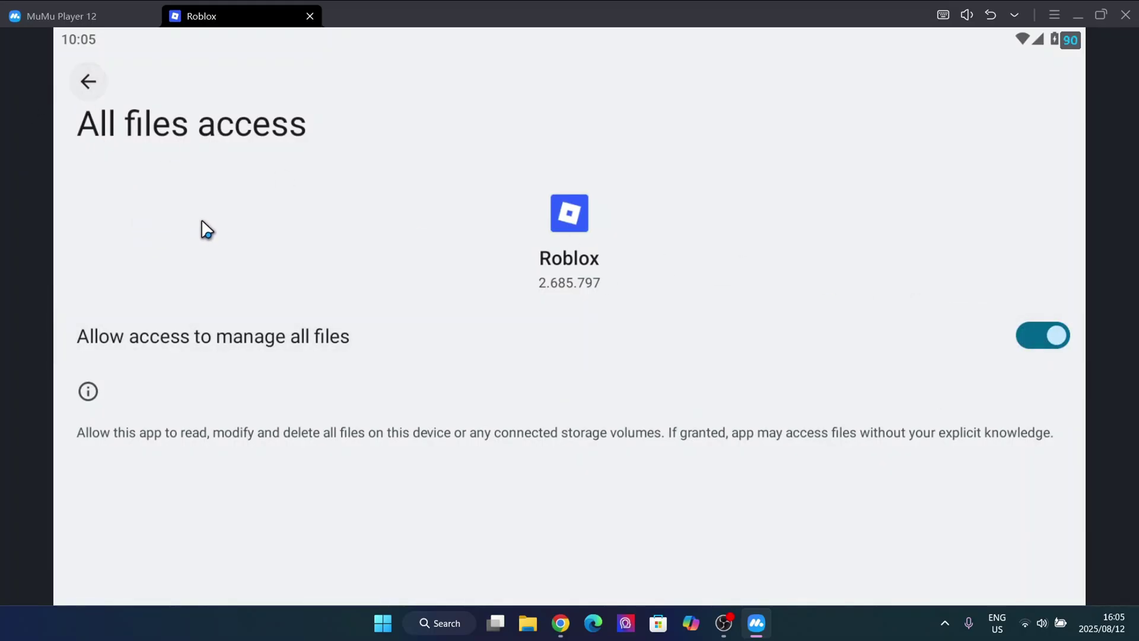
{"action": "left_click", "coordinate": [100, 75]}
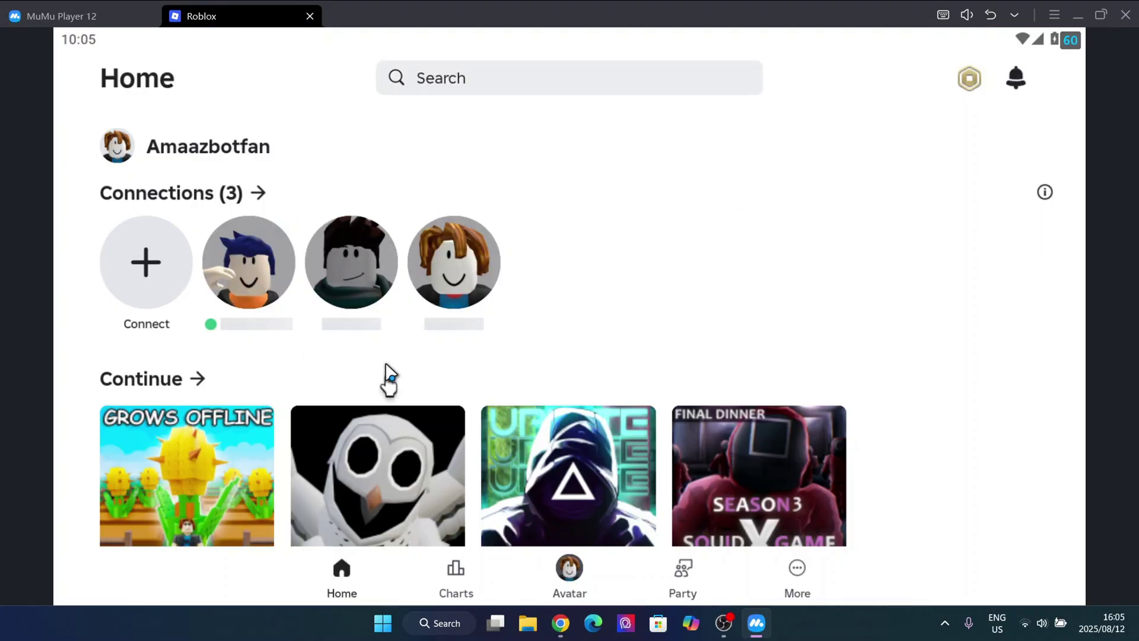
Step: Open the Grow a Garden game page from the Home feed's Continue row
{"action": "scroll", "coordinate": [382, 368], "scroll_direction": "down", "scroll_amount": 5}
{"action": "scroll", "coordinate": [377, 350], "scroll_direction": "up", "scroll_amount": 6}
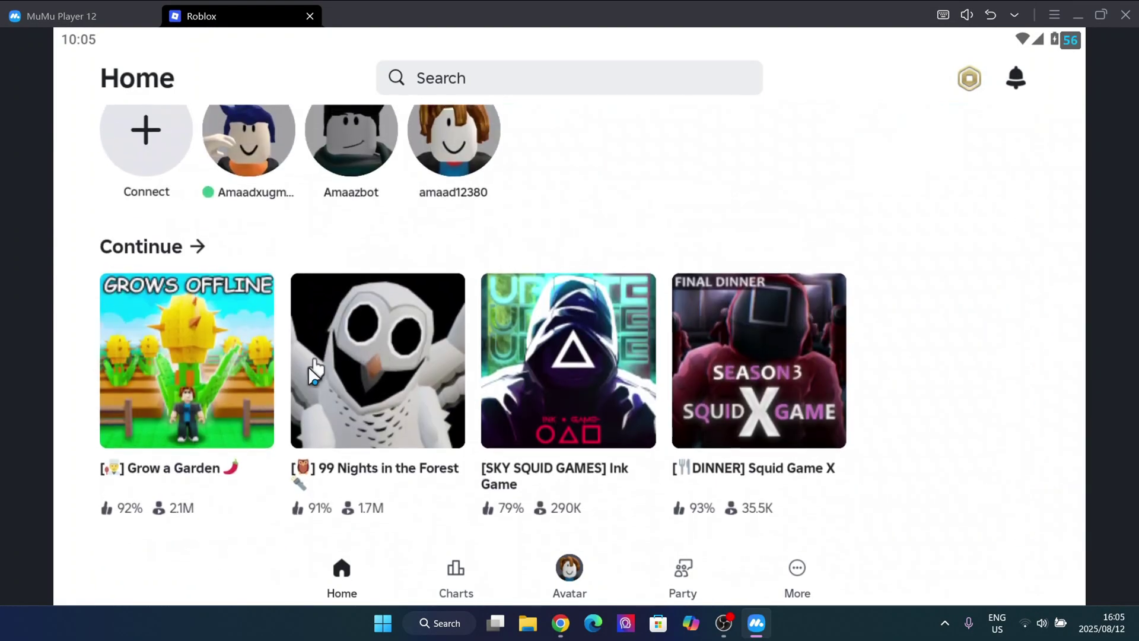
{"action": "left_click", "coordinate": [211, 387]}
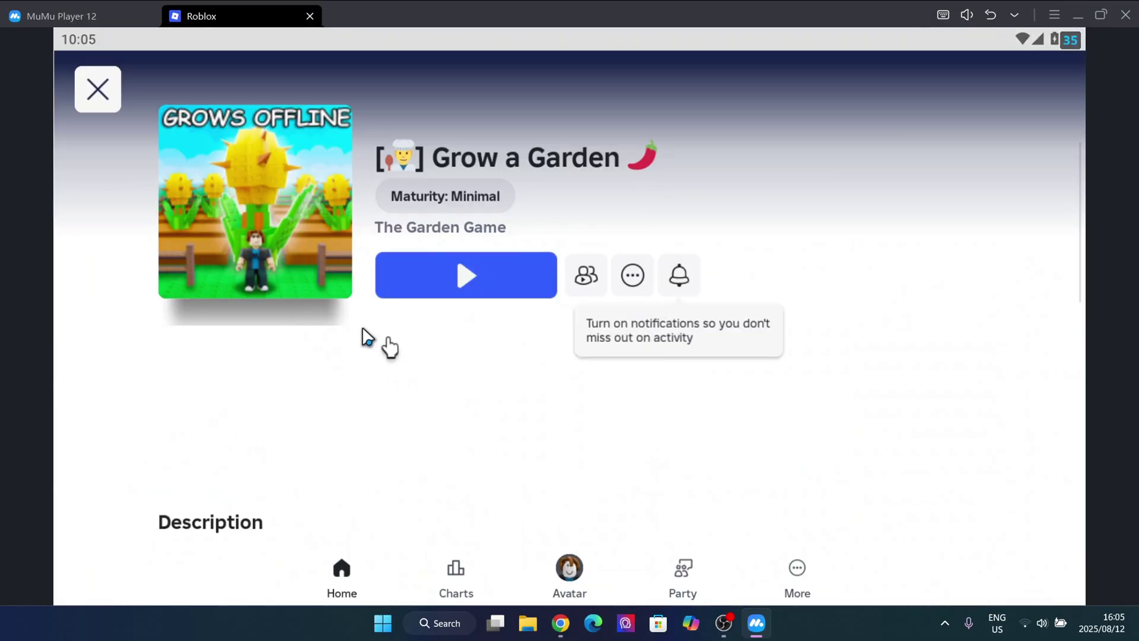
Step: Join a Grow a Garden server, hide the chat, and open the Krnl key dialog
{"action": "left_click", "coordinate": [478, 290]}
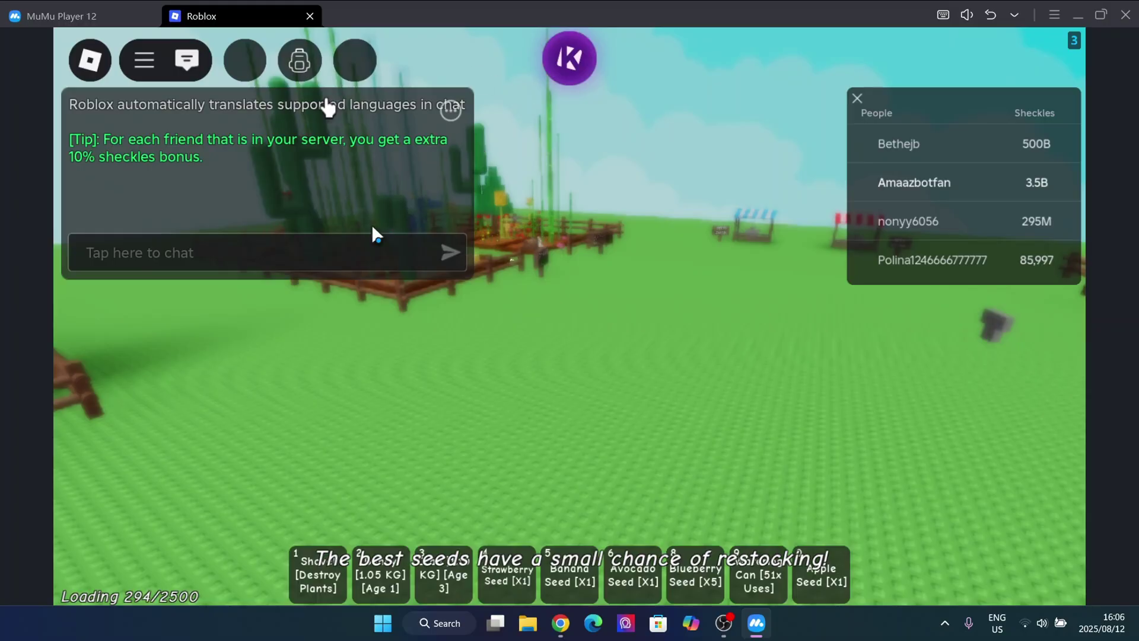
{"action": "left_click", "coordinate": [194, 53]}
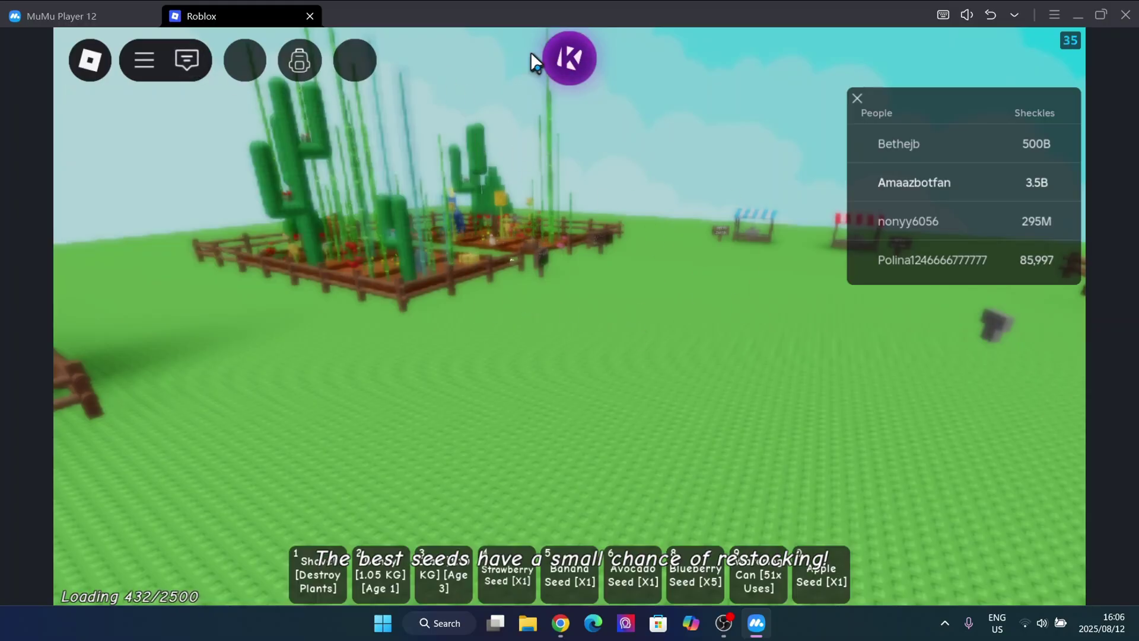
{"action": "left_click", "coordinate": [547, 55]}
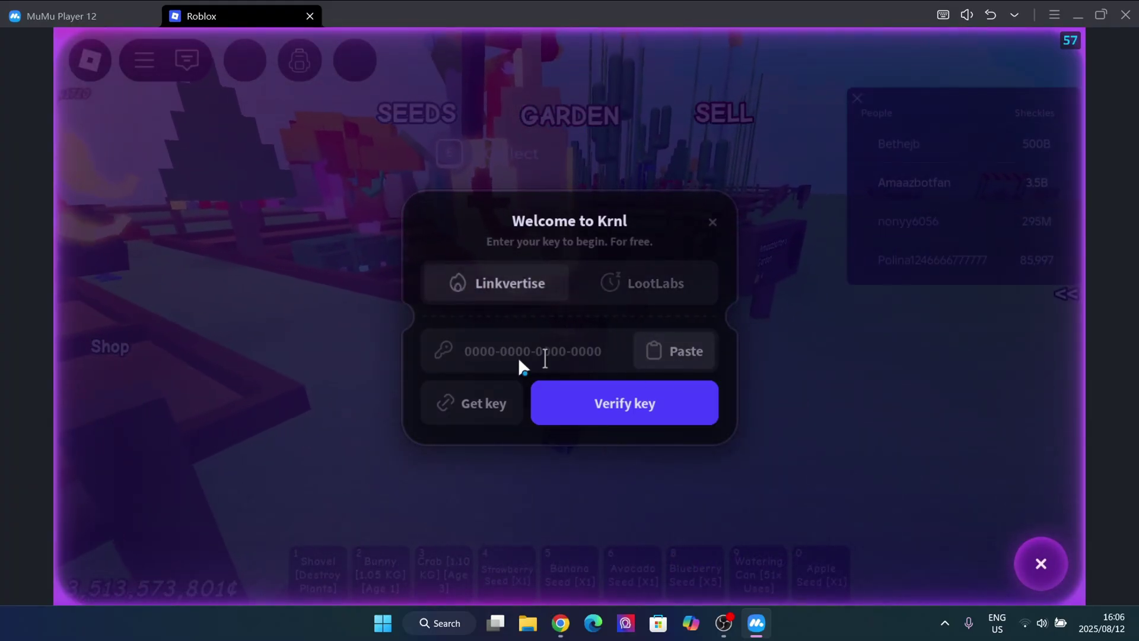
Step: Copy the Krnl key link and open it in a new Chrome tab
{"action": "left_click", "coordinate": [493, 401]}
{"action": "left_click", "coordinate": [564, 629]}
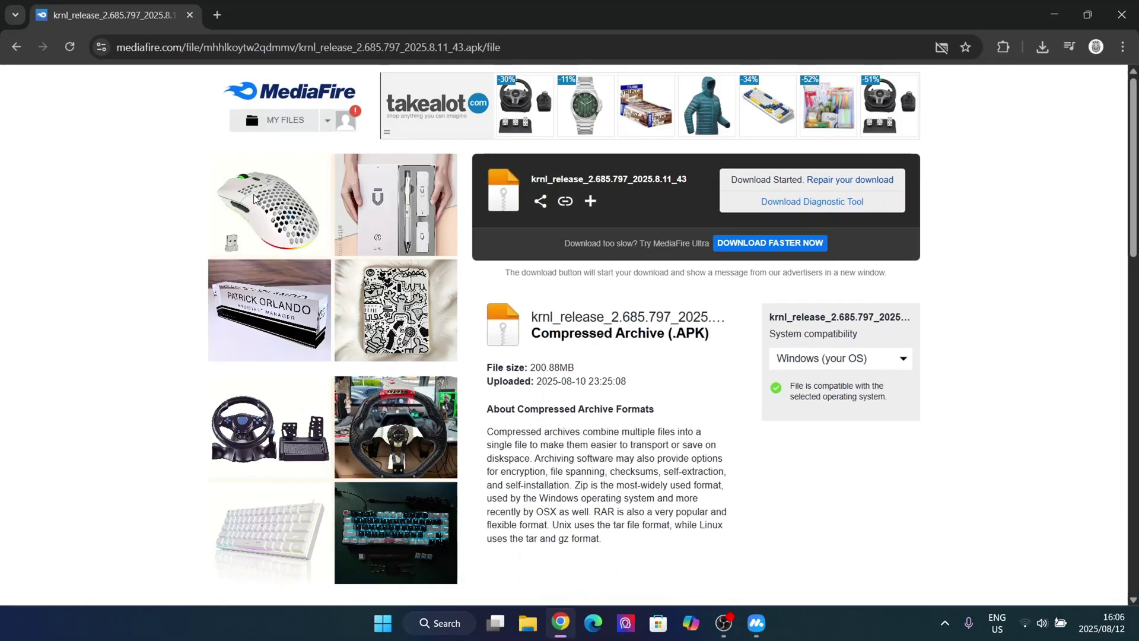
{"action": "left_click", "coordinate": [221, 12]}
{"action": "key", "text": "ctrl+v"}
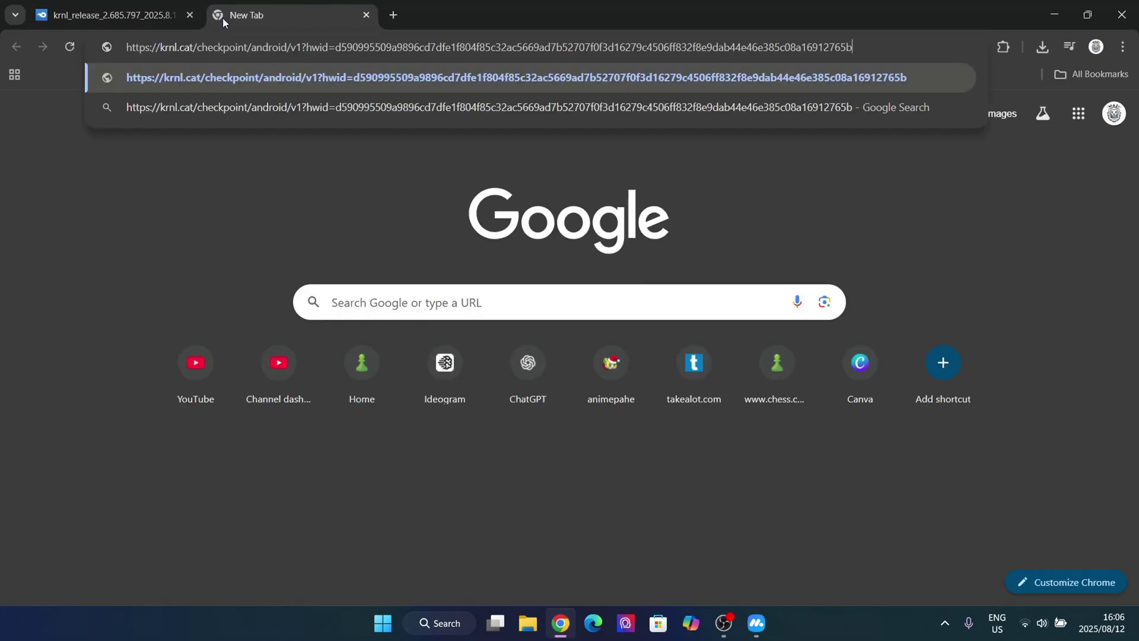
{"action": "key", "text": "Return"}
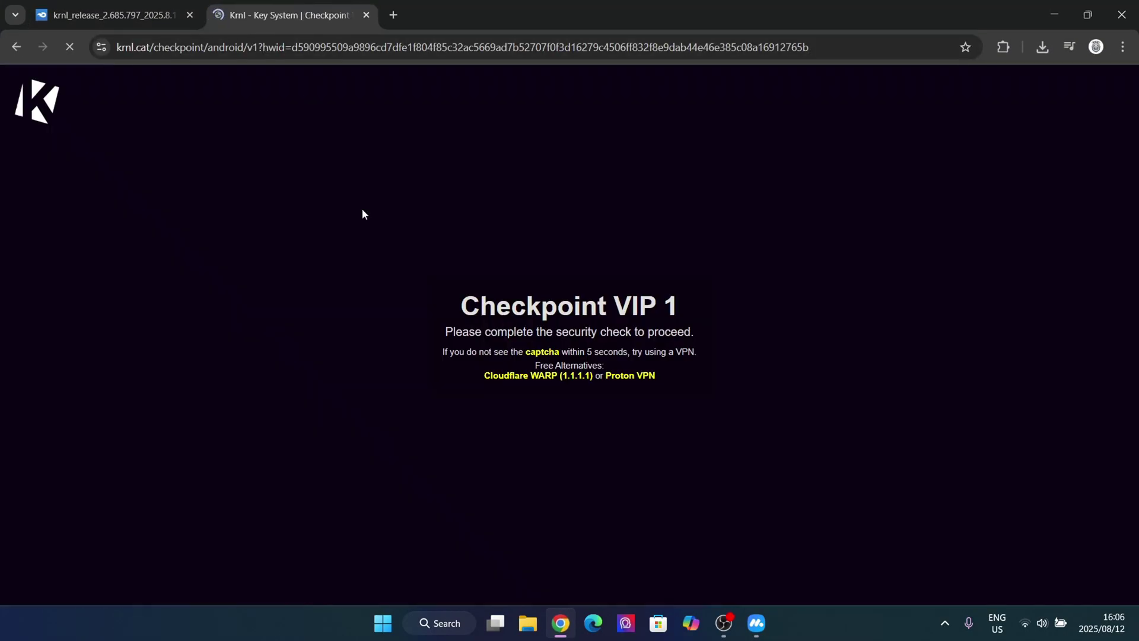
Step: Reload the Checkpoint VIP 1 page, then close its tab
{"action": "left_click_drag", "start_coordinate": [455, 305], "coordinate": [672, 305]}
{"action": "left_click", "coordinate": [669, 304]}
{"action": "left_click", "coordinate": [67, 47]}
{"action": "left_click", "coordinate": [70, 47]}
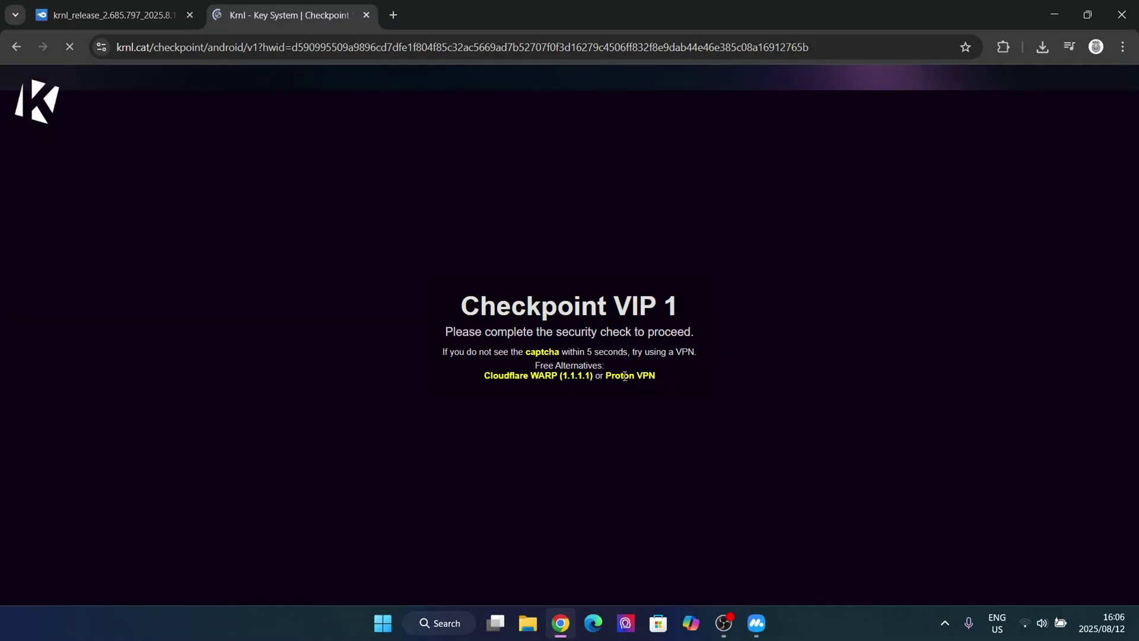
{"action": "left_click", "coordinate": [368, 17]}
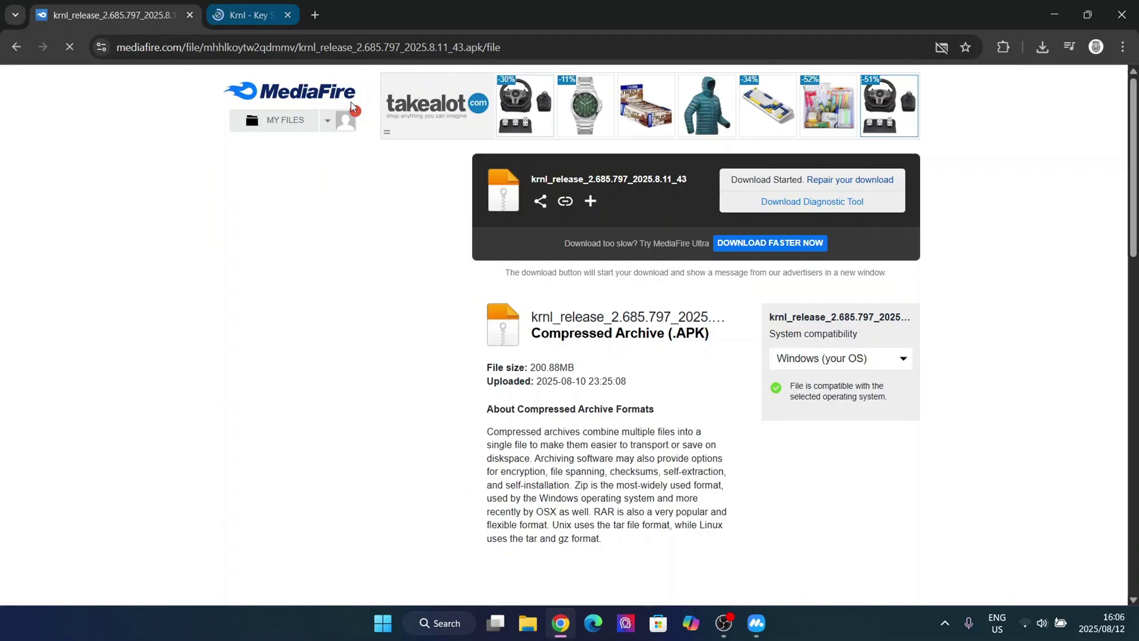
Step: Copy the Krnl key link again and open Checkpoint 1 in a new Chrome tab
{"action": "left_click", "coordinate": [753, 624]}
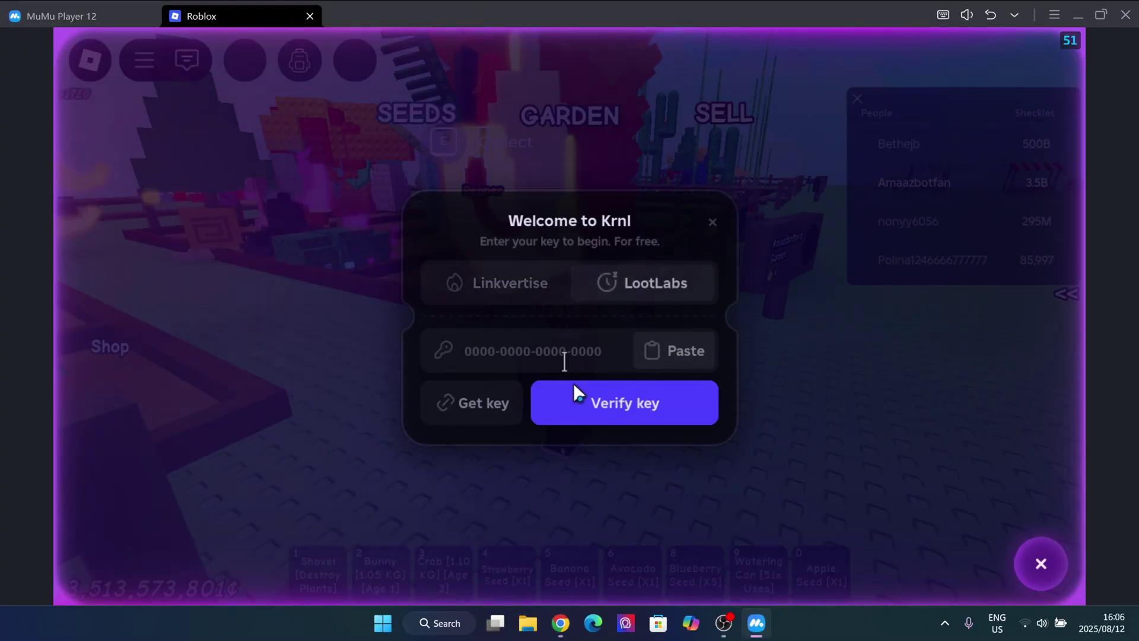
{"action": "left_click", "coordinate": [478, 412]}
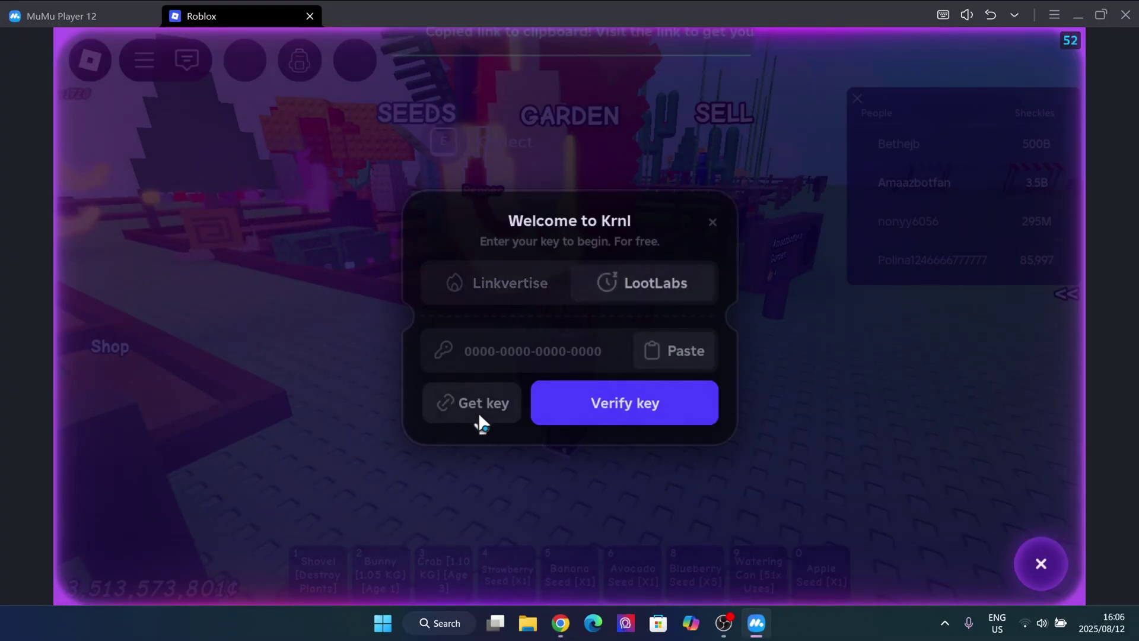
{"action": "left_click", "coordinate": [556, 622]}
{"action": "key", "text": "ctrl+t"}
{"action": "key", "text": "ctrl+v"}
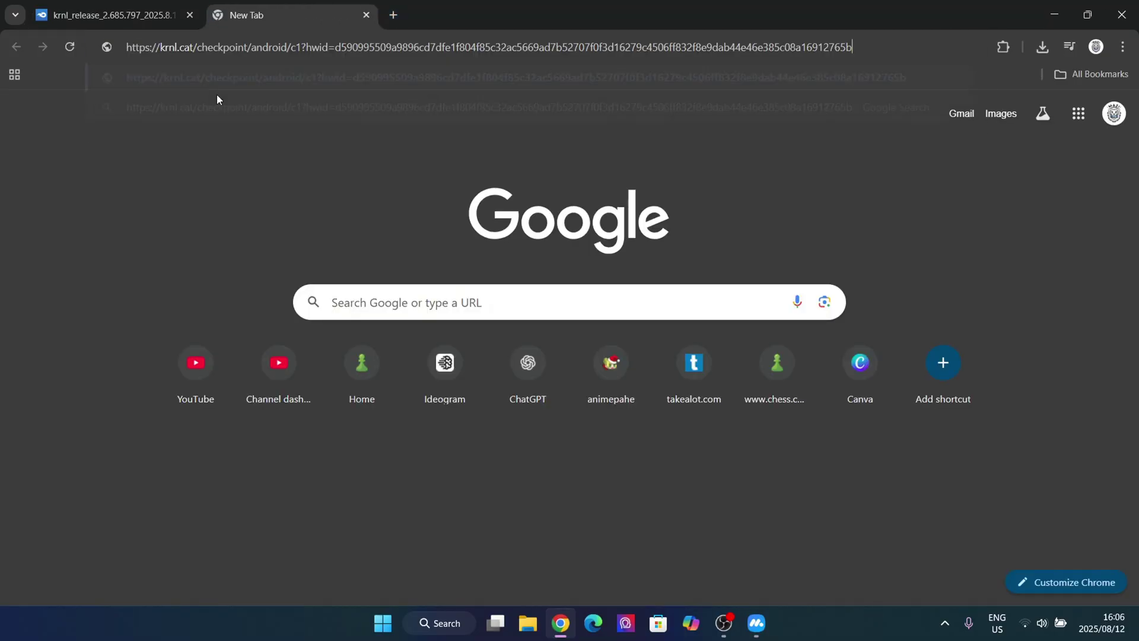
{"action": "left_click", "coordinate": [205, 71]}
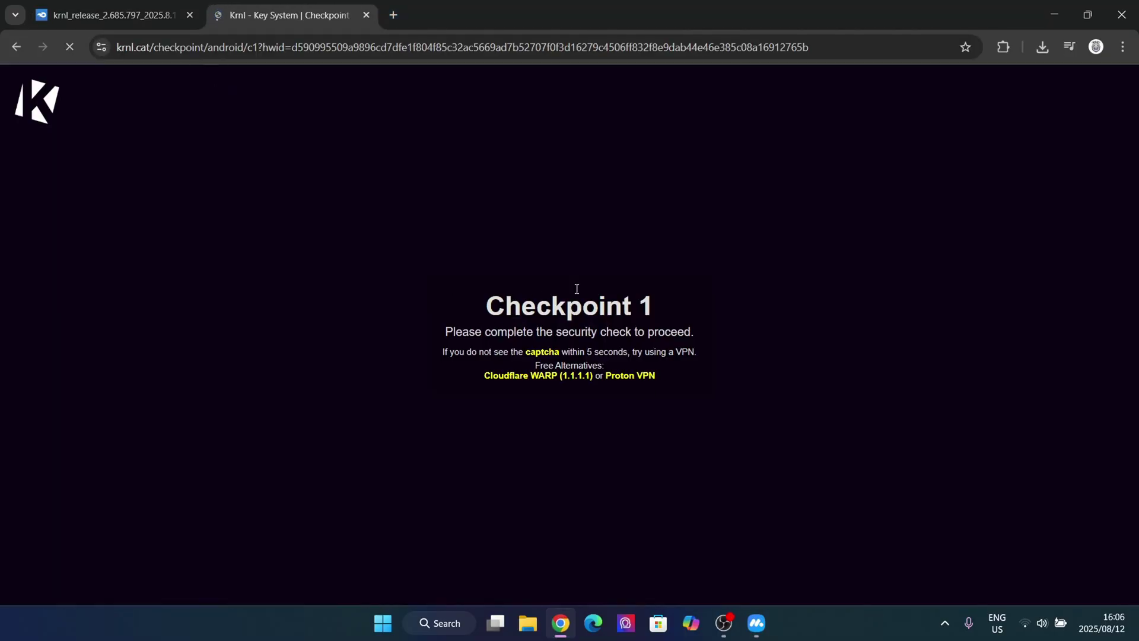
Step: Close the Checkpoint 1 tab
{"action": "left_click_drag", "start_coordinate": [577, 289], "coordinate": [272, 387]}
{"action": "left_click", "coordinate": [720, 416]}
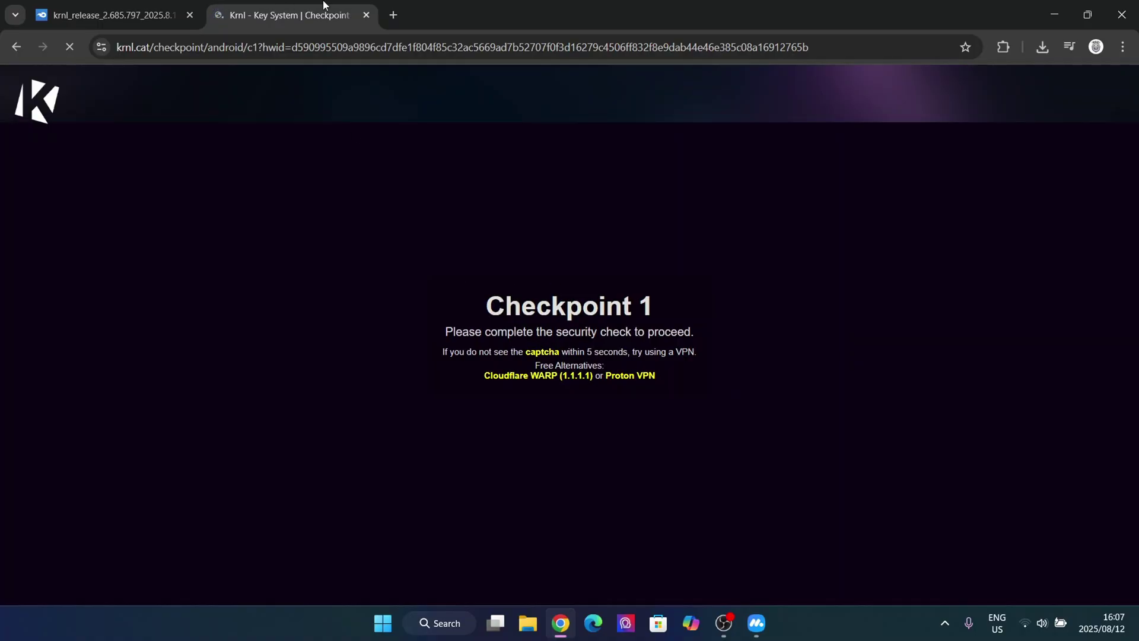
{"action": "left_click", "coordinate": [366, 14]}
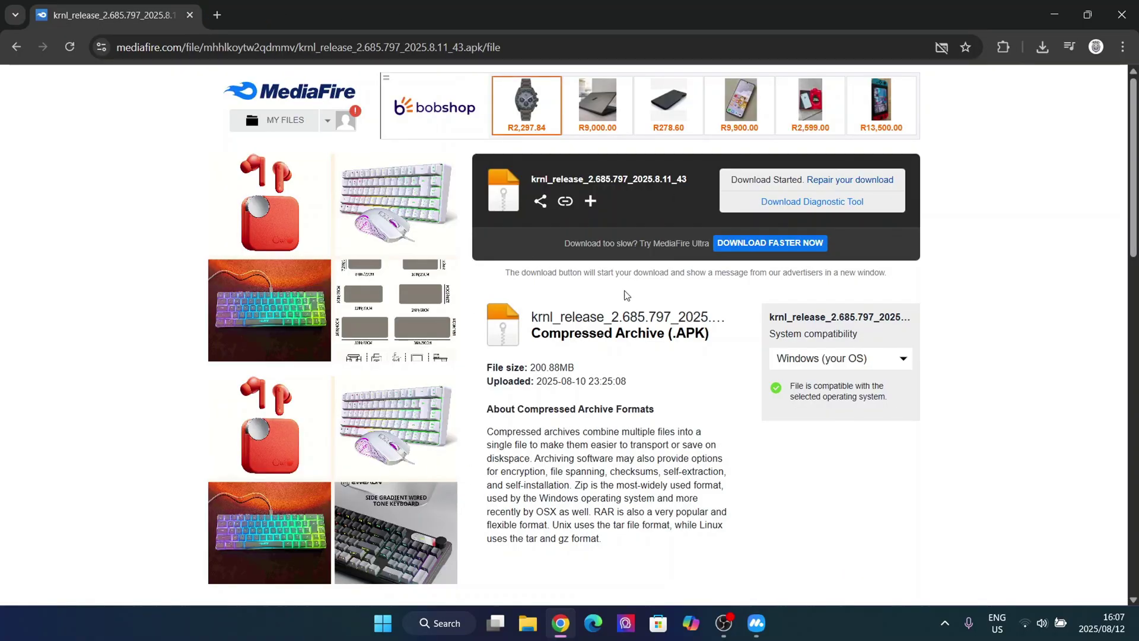